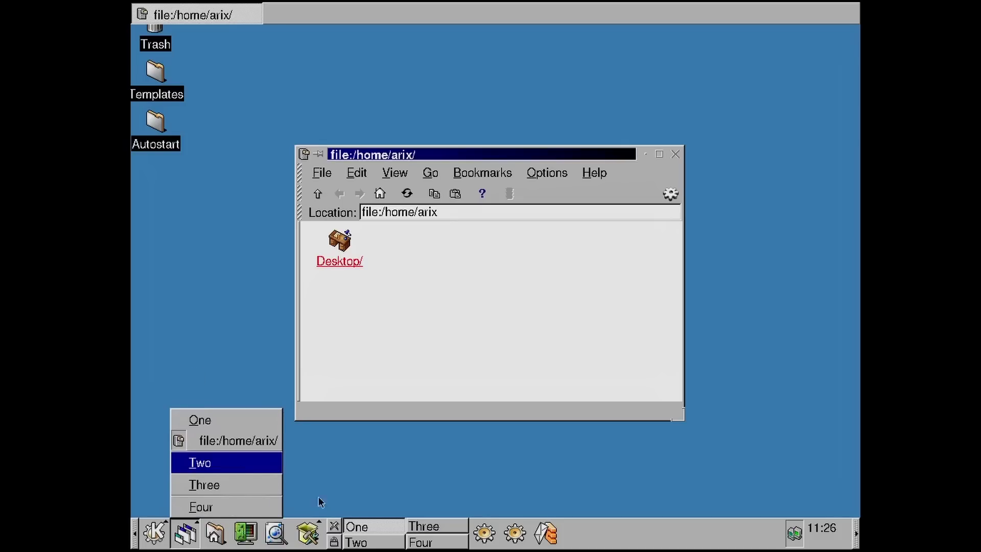
Switch through virtual desktops Three, Four and Two, and return to desktop One
{"action": "left_click", "coordinate": [442, 529]}
{"action": "left_click", "coordinate": [424, 543]}
{"action": "left_click", "coordinate": [370, 541]}
{"action": "left_click", "coordinate": [368, 528]}
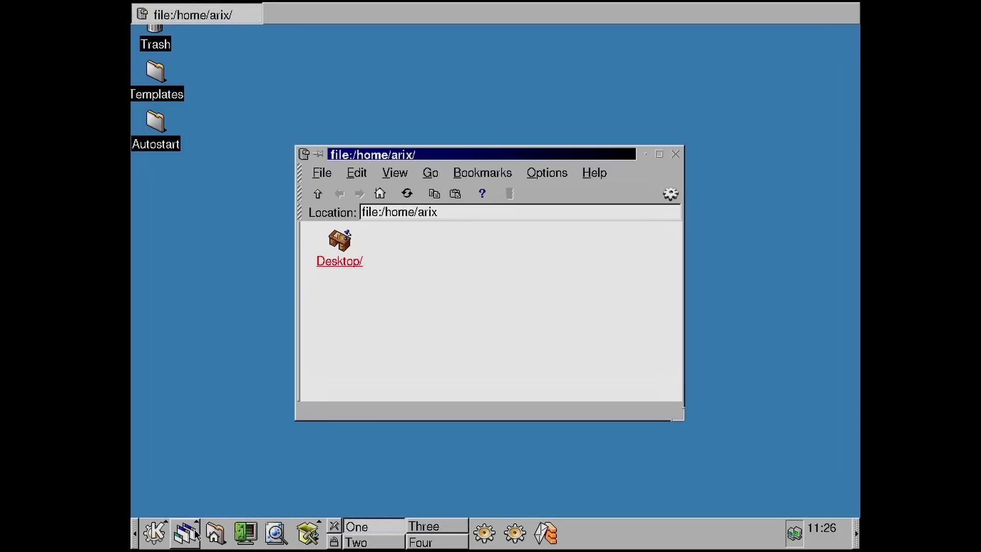
Check the window list, open the KDE Control Center to view its overview, and close it
{"action": "left_click", "coordinate": [192, 533]}
{"action": "left_click", "coordinate": [190, 536]}
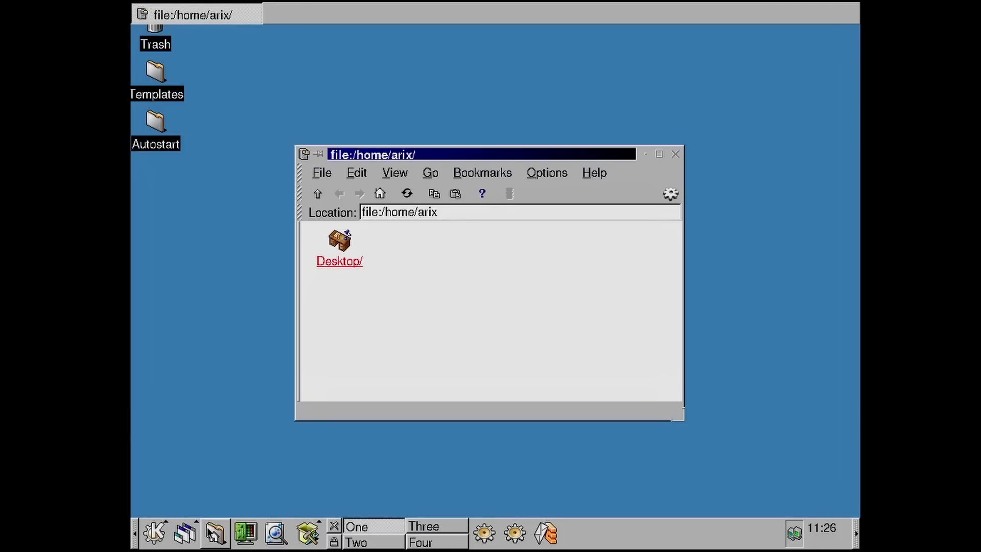
{"action": "left_click", "coordinate": [255, 533]}
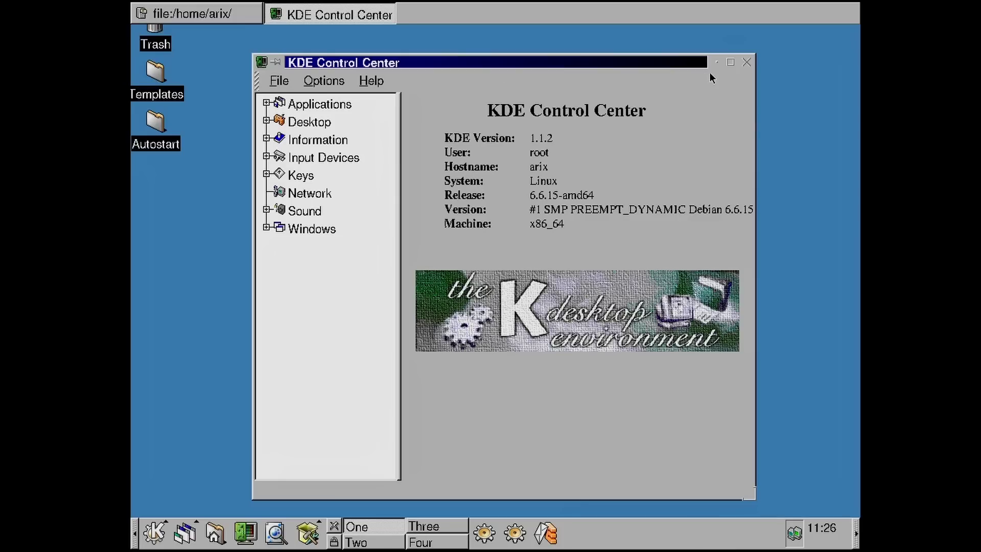
{"action": "left_click", "coordinate": [747, 62]}
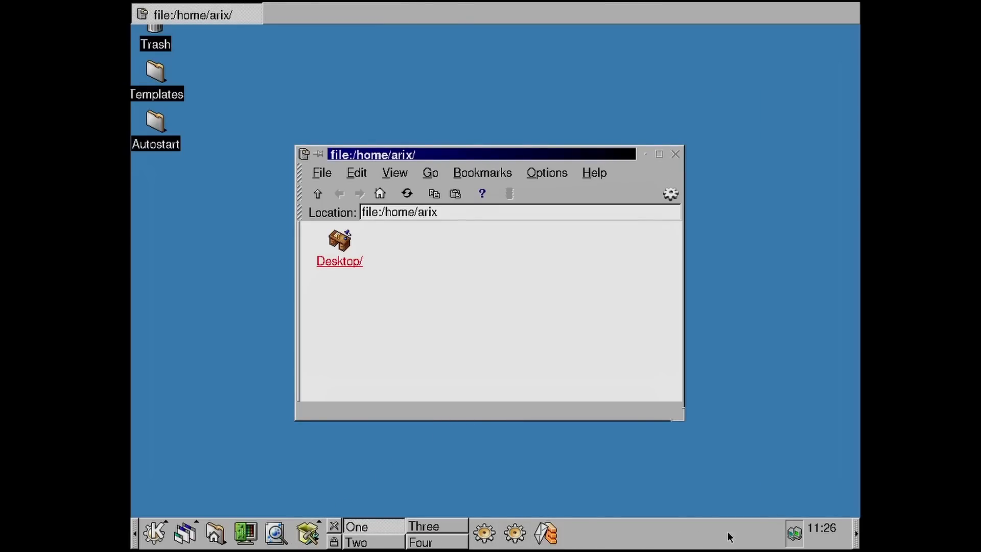
Collapse and expand the desktop panel from each of its two ends
{"action": "left_click", "coordinate": [859, 533]}
{"action": "left_click", "coordinate": [859, 533]}
{"action": "left_click", "coordinate": [134, 533]}
{"action": "left_click", "coordinate": [134, 534]}
Minimize the home folder window, restore it, and move it slightly to the right
{"action": "left_click", "coordinate": [643, 158]}
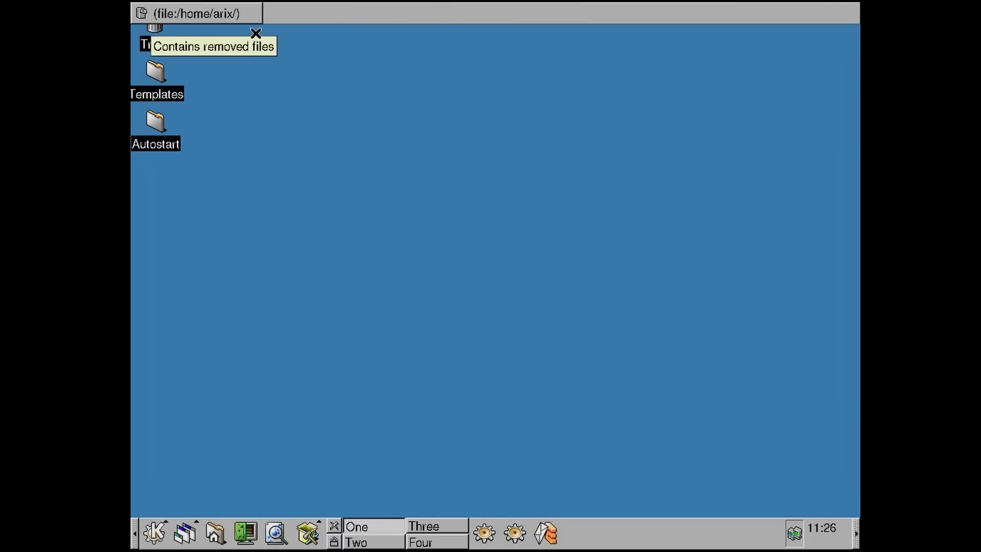
{"action": "left_click", "coordinate": [225, 18]}
{"action": "left_click_drag", "start_coordinate": [515, 158], "coordinate": [538, 157]}
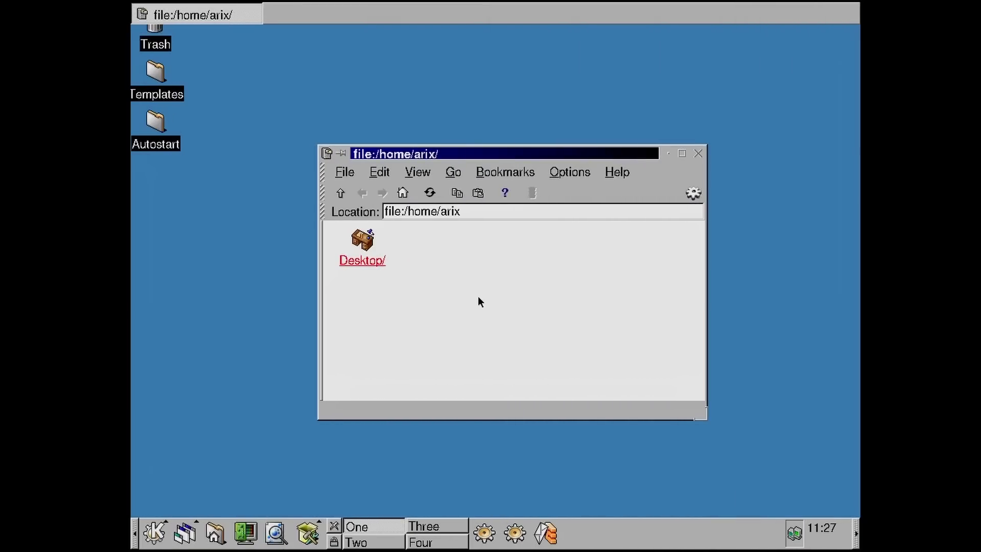
Select and deselect the Desktop folder, and look through the file manager's Edit, Help, Options and File menus
{"action": "left_click_drag", "start_coordinate": [482, 302], "coordinate": [344, 243]}
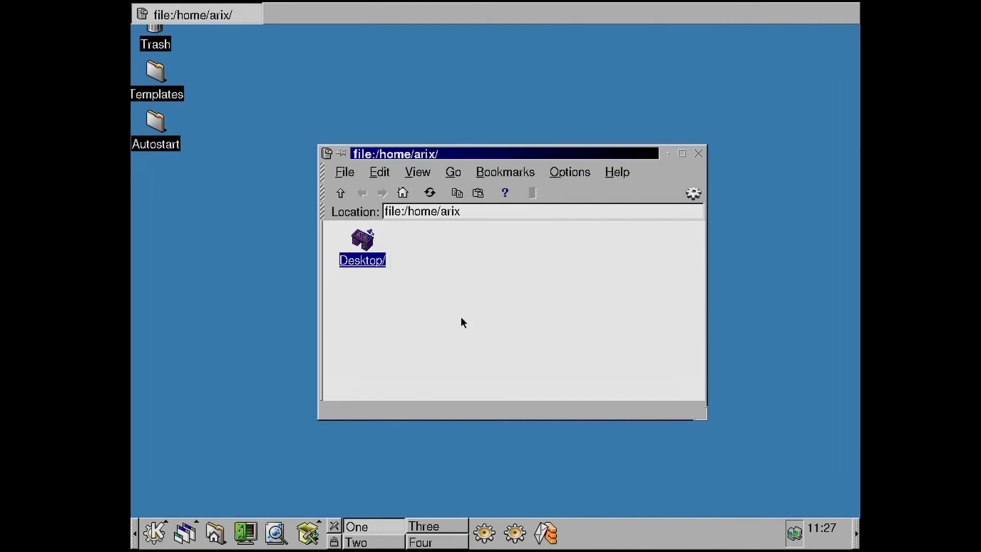
{"action": "left_click", "coordinate": [461, 317]}
{"action": "left_click", "coordinate": [385, 176]}
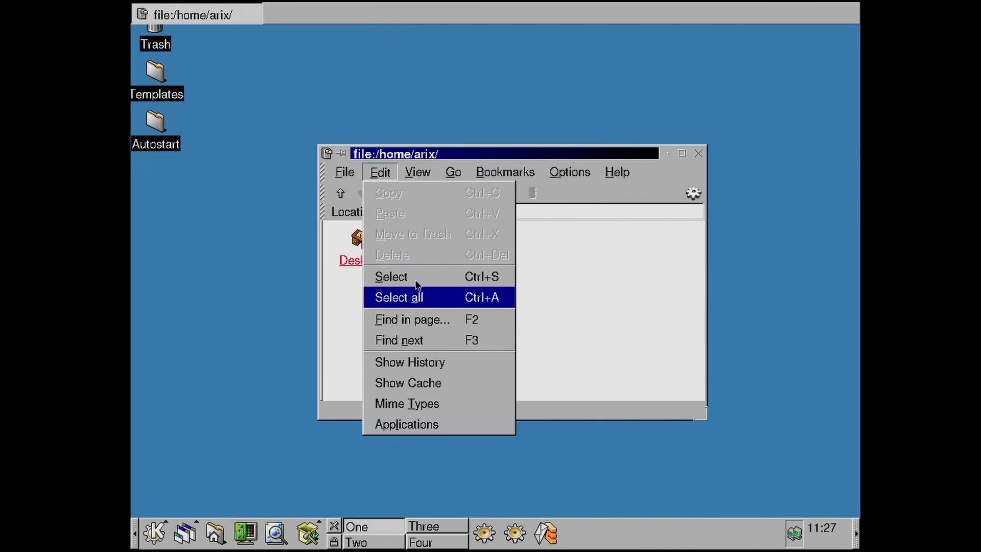
{"action": "mouse_move", "coordinate": [415, 179]}
{"action": "mouse_move", "coordinate": [617, 173]}
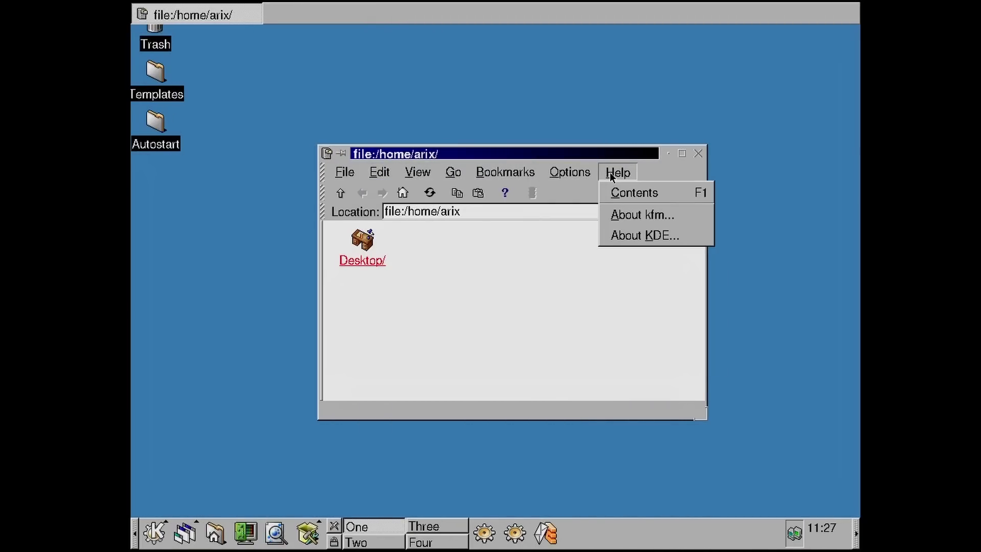
{"action": "mouse_move", "coordinate": [570, 174]}
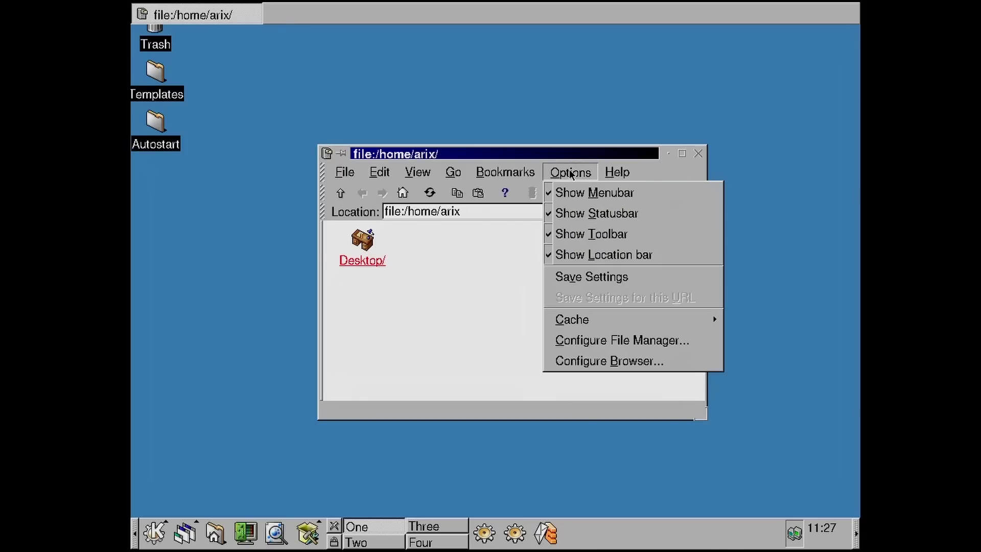
{"action": "mouse_move", "coordinate": [346, 174]}
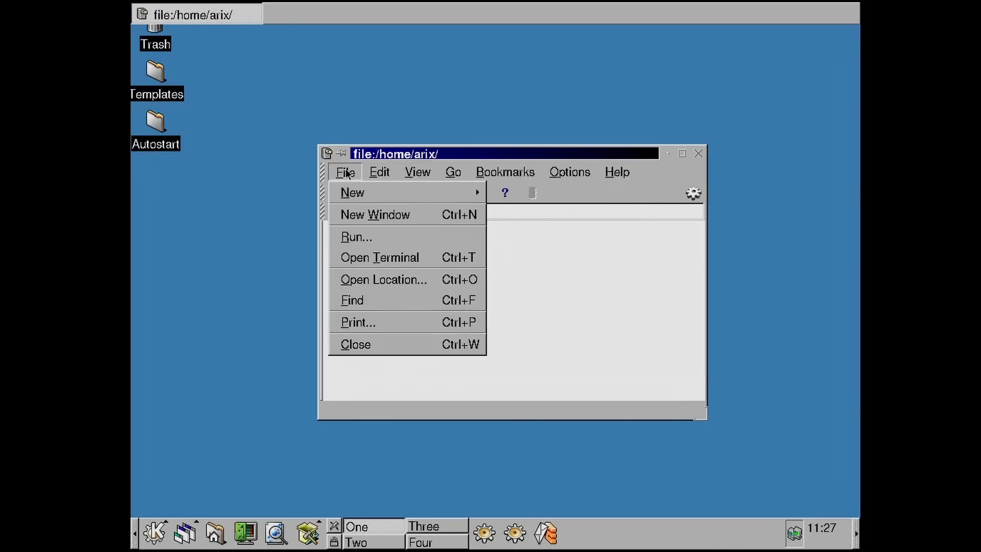
{"action": "left_click", "coordinate": [295, 181]}
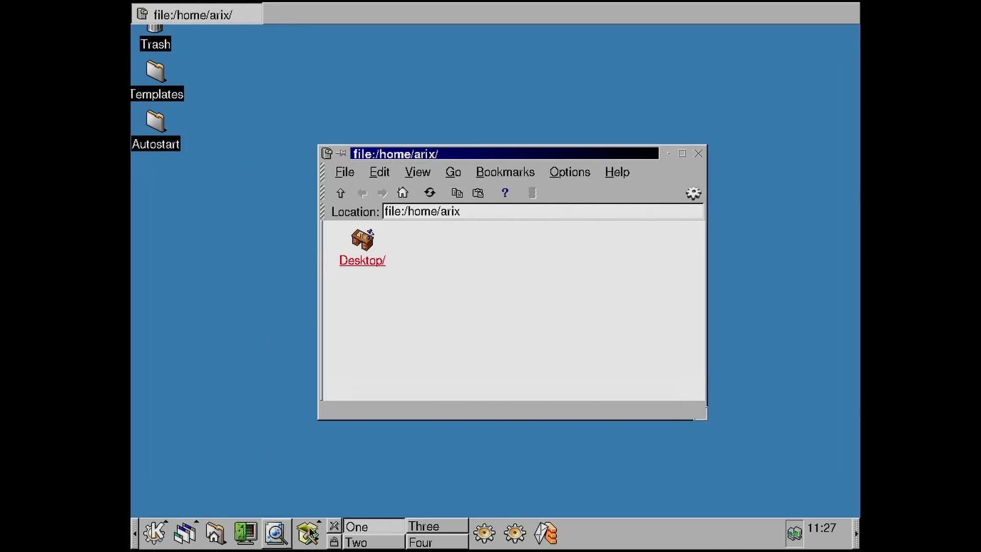
Open a second home directory window, look through its menus, and close it
{"action": "left_click", "coordinate": [215, 533]}
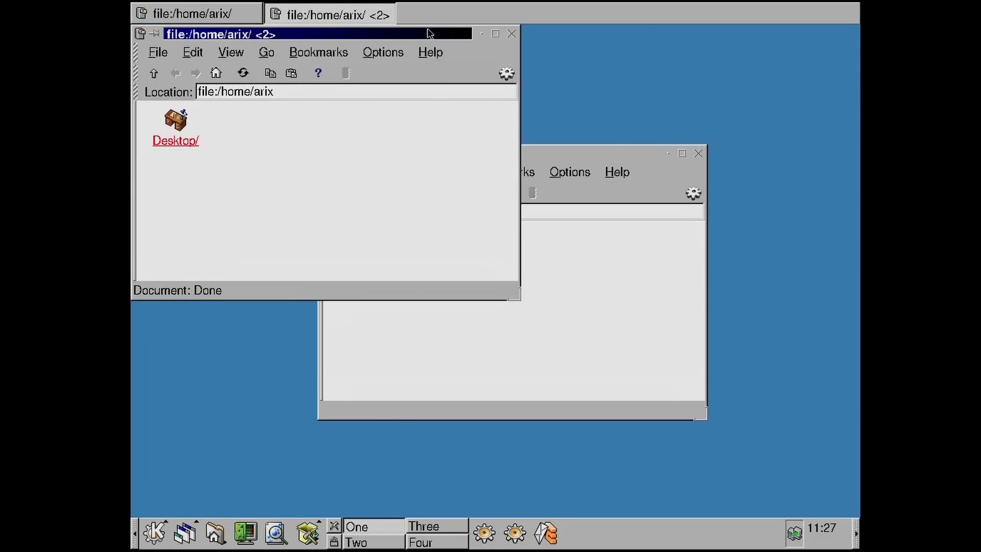
{"action": "left_click_drag", "start_coordinate": [429, 34], "coordinate": [446, 108]}
{"action": "left_click", "coordinate": [271, 123]}
{"action": "mouse_move", "coordinate": [486, 122]}
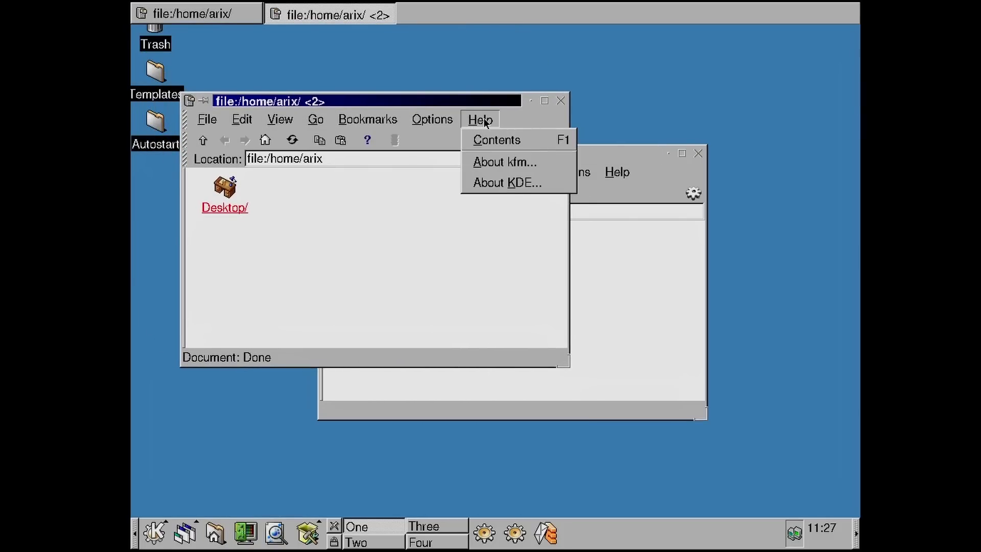
{"action": "left_click", "coordinate": [561, 103]}
Open the desktop font settings in the KDE Control Center and examine every font category from General font to Panel clock font
{"action": "left_click", "coordinate": [245, 533]}
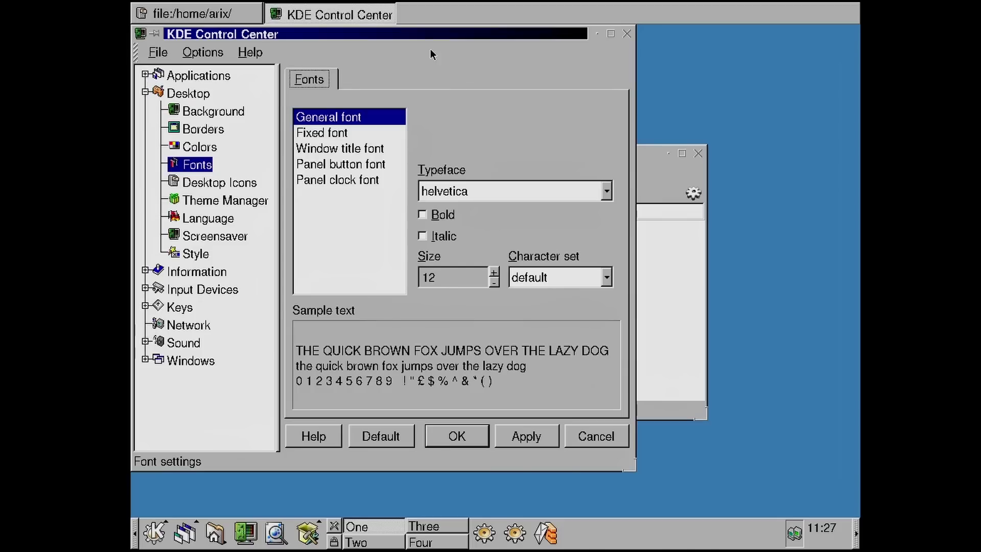
{"action": "left_click_drag", "start_coordinate": [435, 41], "coordinate": [504, 59]}
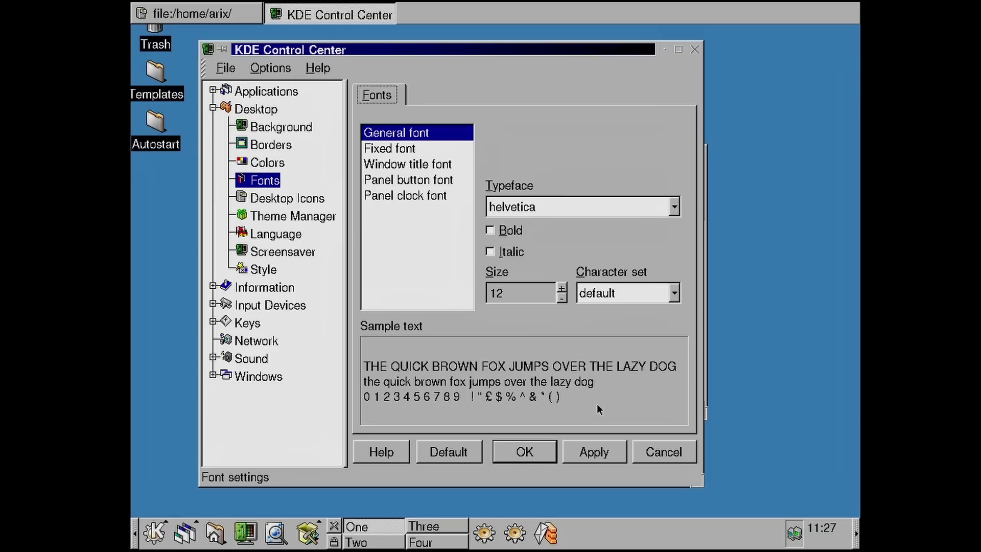
{"action": "left_click", "coordinate": [405, 150]}
{"action": "left_click", "coordinate": [405, 164]}
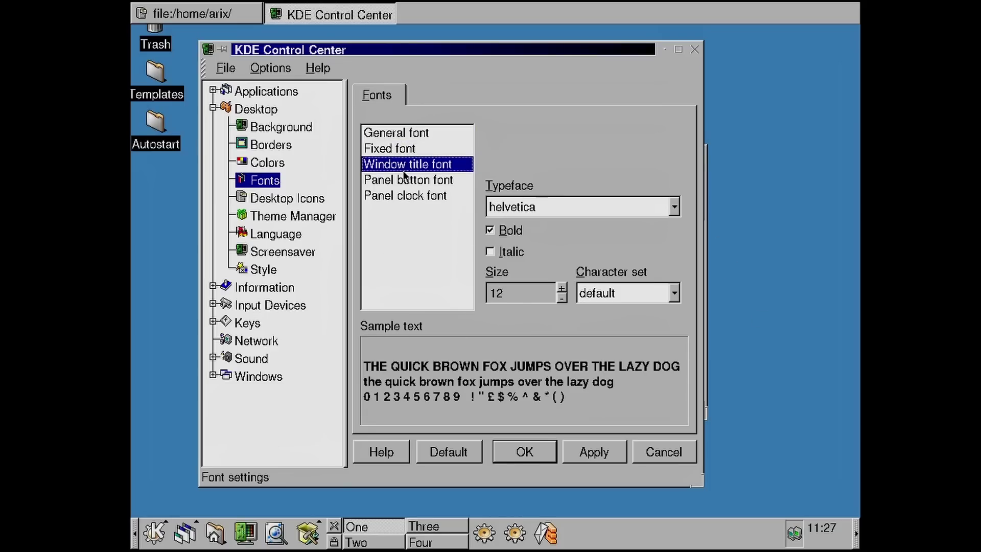
{"action": "left_click", "coordinate": [404, 181]}
{"action": "left_click", "coordinate": [402, 198]}
{"action": "left_click", "coordinate": [395, 134]}
{"action": "left_click", "coordinate": [412, 149]}
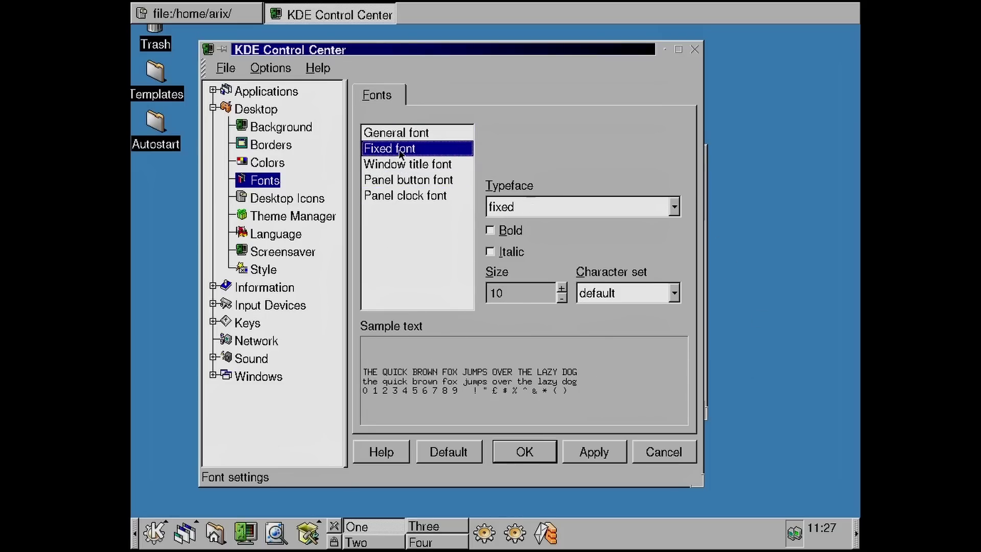
{"action": "left_click", "coordinate": [407, 164]}
{"action": "left_click", "coordinate": [401, 180]}
{"action": "left_click", "coordinate": [393, 199]}
{"action": "left_click", "coordinate": [386, 136]}
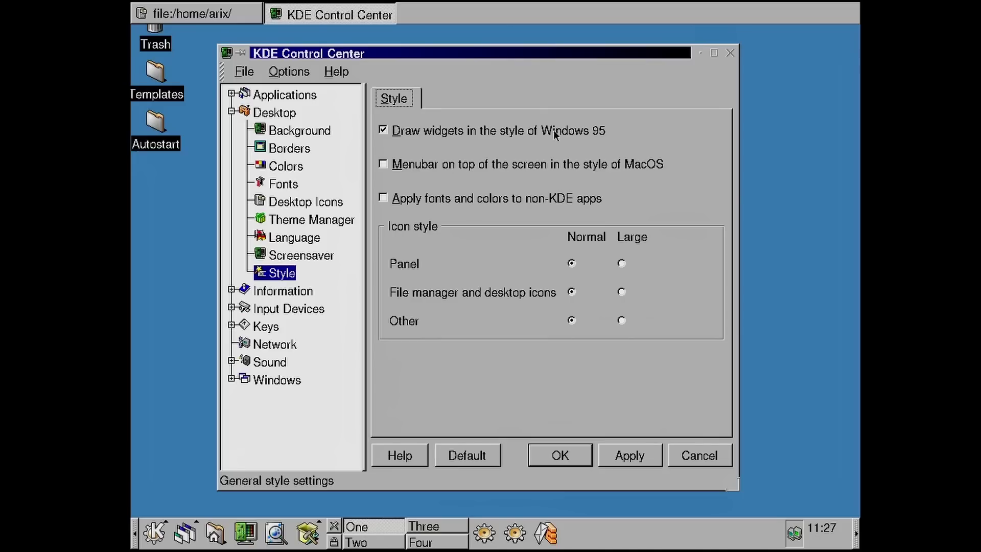
In the style settings, apply widgets without the Windows 95 style, and apply Windows 95 widgets again together with the MacOS-style menubar
{"action": "left_click", "coordinate": [656, 463]}
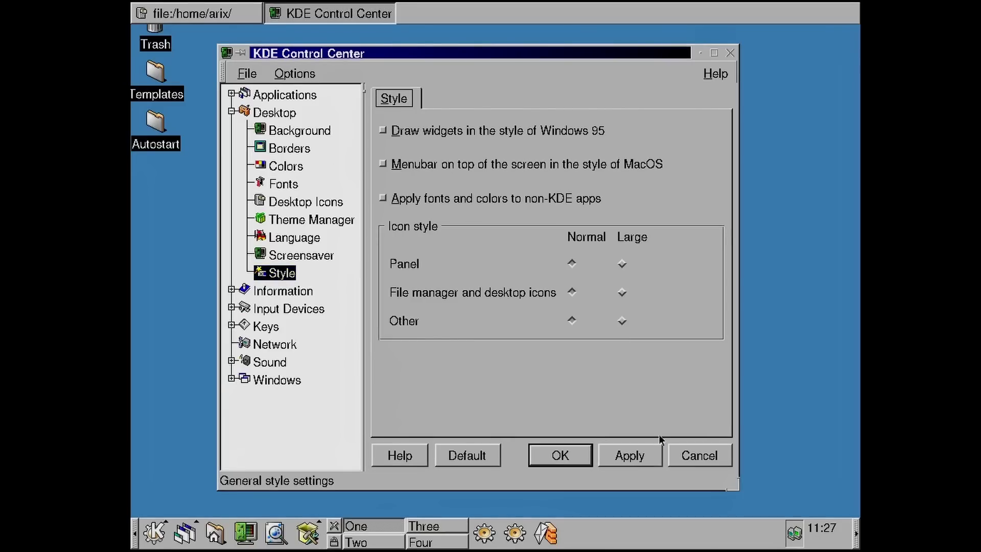
{"action": "left_click_drag", "start_coordinate": [456, 57], "coordinate": [449, 57]}
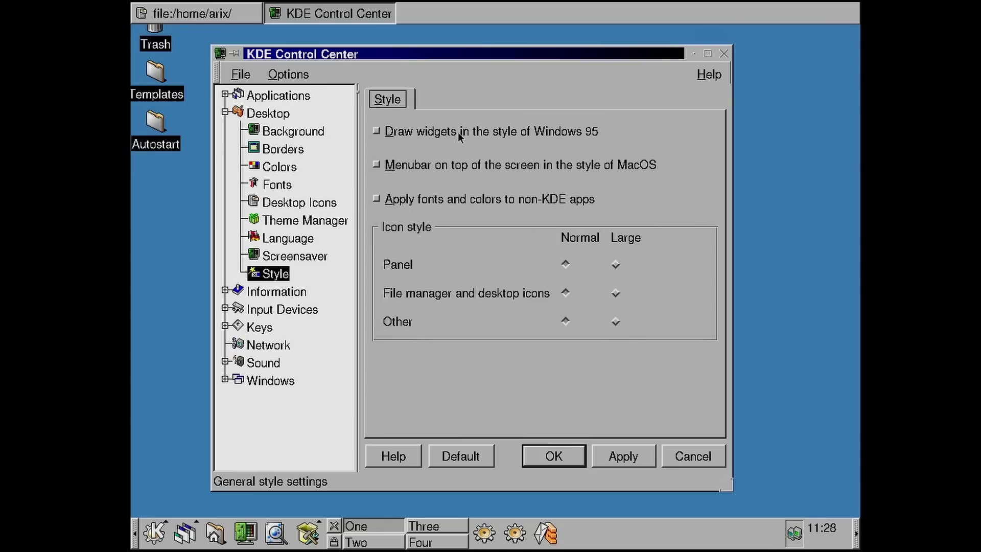
{"action": "left_click", "coordinate": [623, 464]}
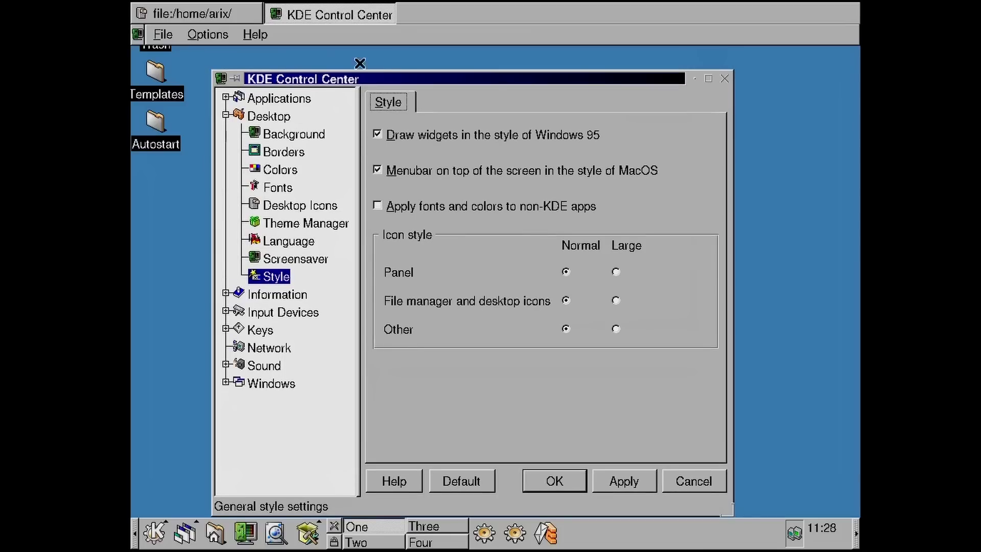
Look through the Control Center's menus on the MacOS-style menubar and view the About KDE information
{"action": "left_click", "coordinate": [162, 35]}
{"action": "mouse_move", "coordinate": [233, 41]}
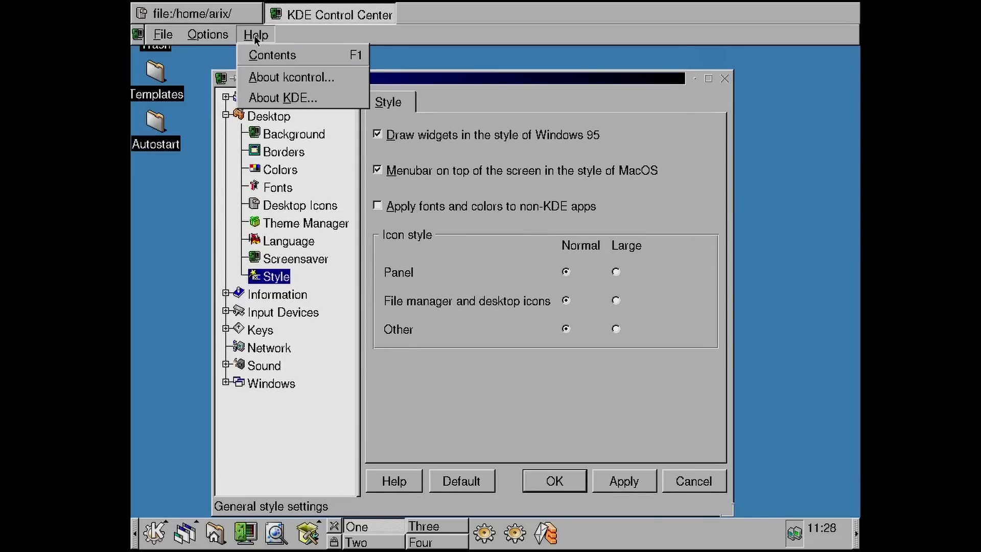
{"action": "left_click", "coordinate": [279, 96]}
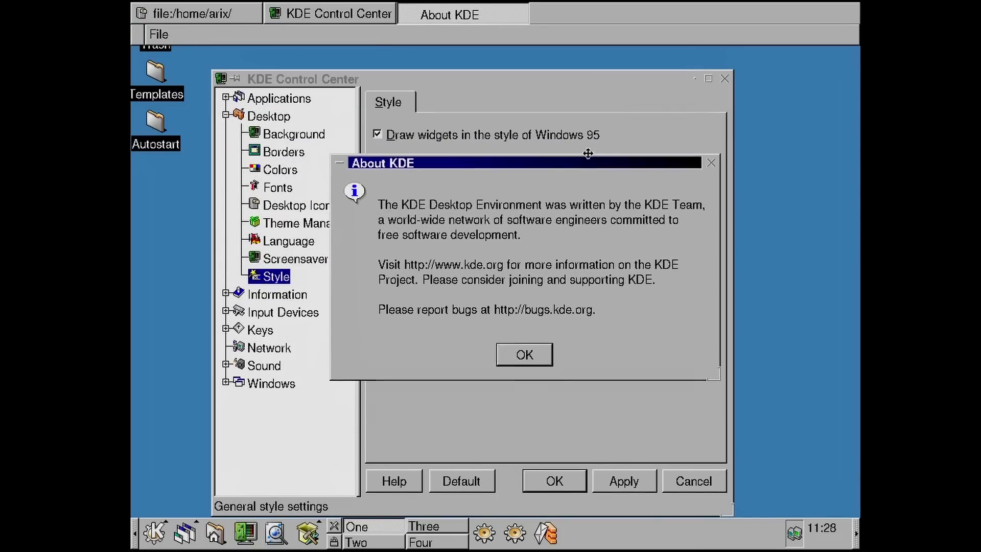
{"action": "left_click", "coordinate": [586, 151]}
{"action": "left_click", "coordinate": [520, 354]}
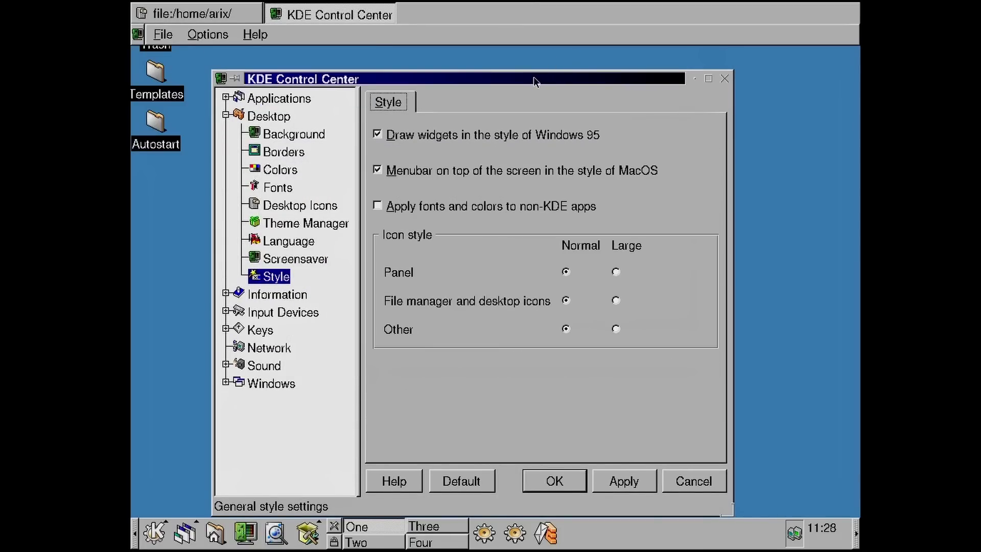
{"action": "left_click_drag", "start_coordinate": [534, 79], "coordinate": [546, 65]}
{"action": "left_click", "coordinate": [163, 40]}
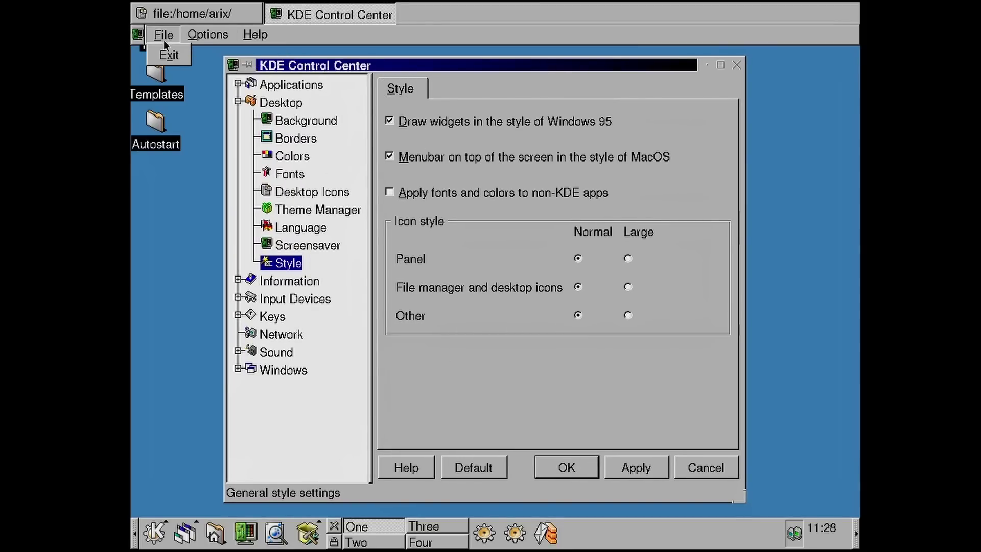
Open a new home directory window, move it up, and look through its menus and the KDE application menu
{"action": "left_click", "coordinate": [215, 533]}
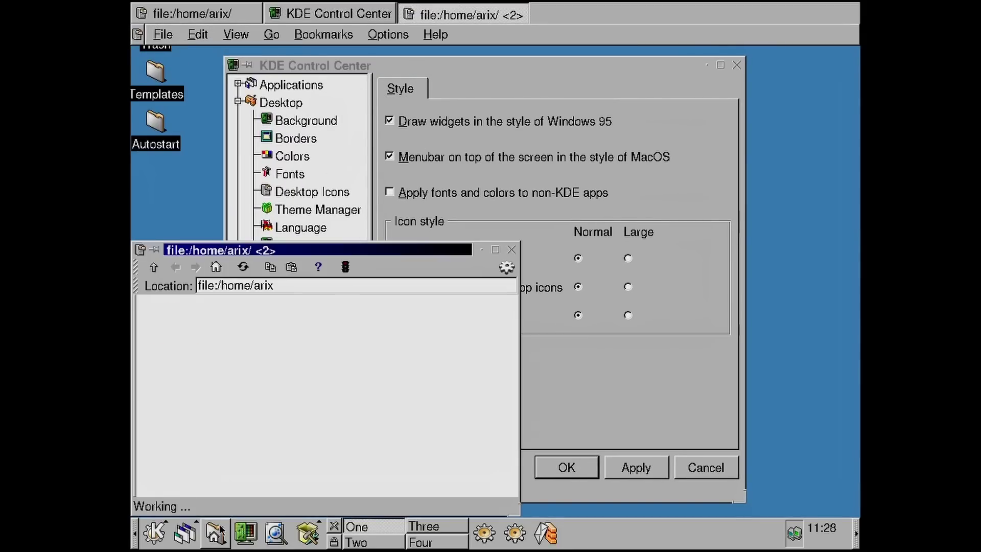
{"action": "left_click_drag", "start_coordinate": [293, 249], "coordinate": [281, 177]}
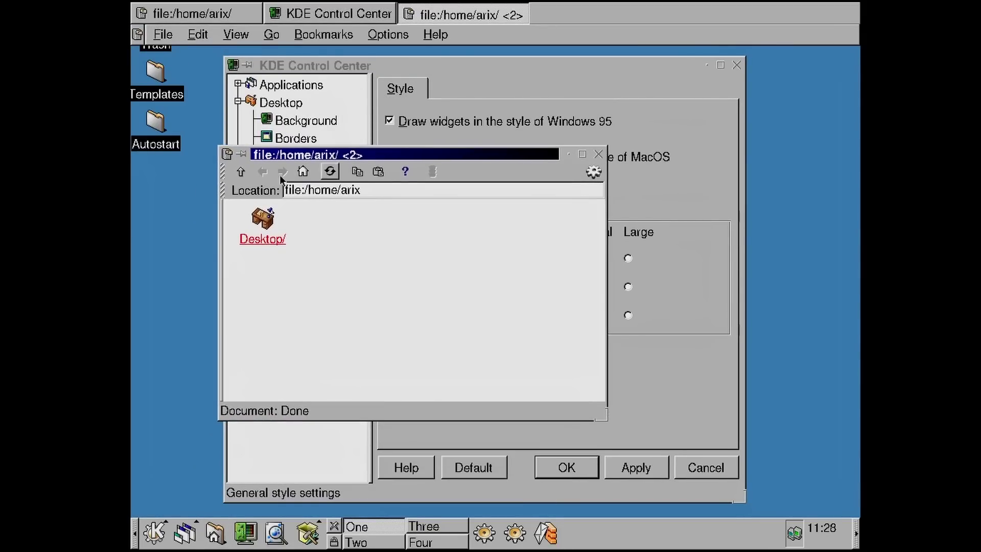
{"action": "left_click", "coordinate": [163, 34]}
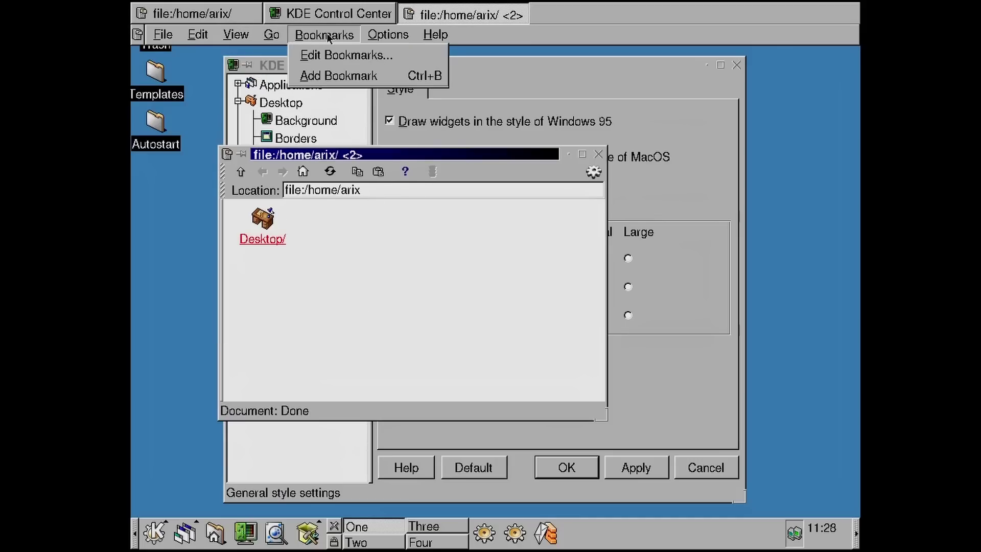
{"action": "left_click", "coordinate": [138, 36]}
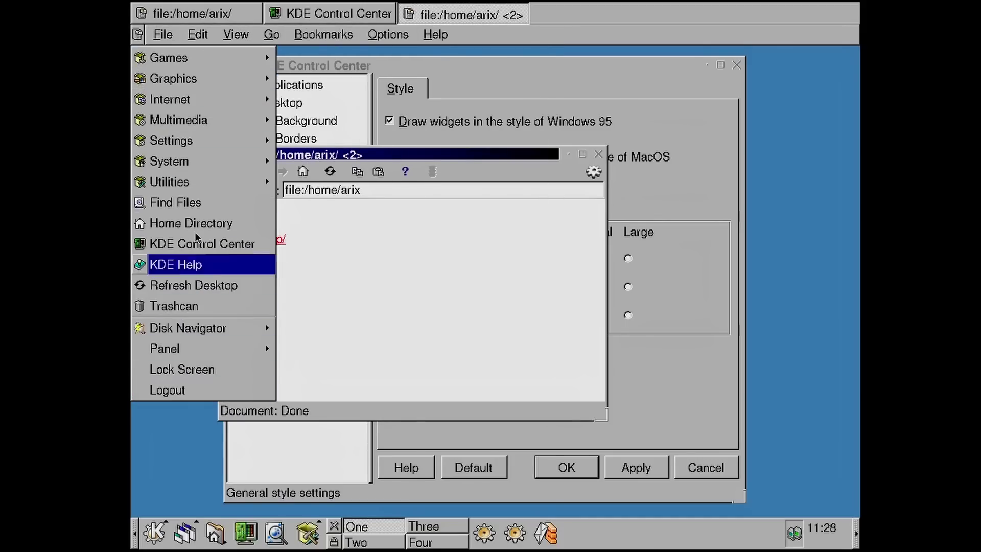
{"action": "left_click", "coordinate": [141, 35]}
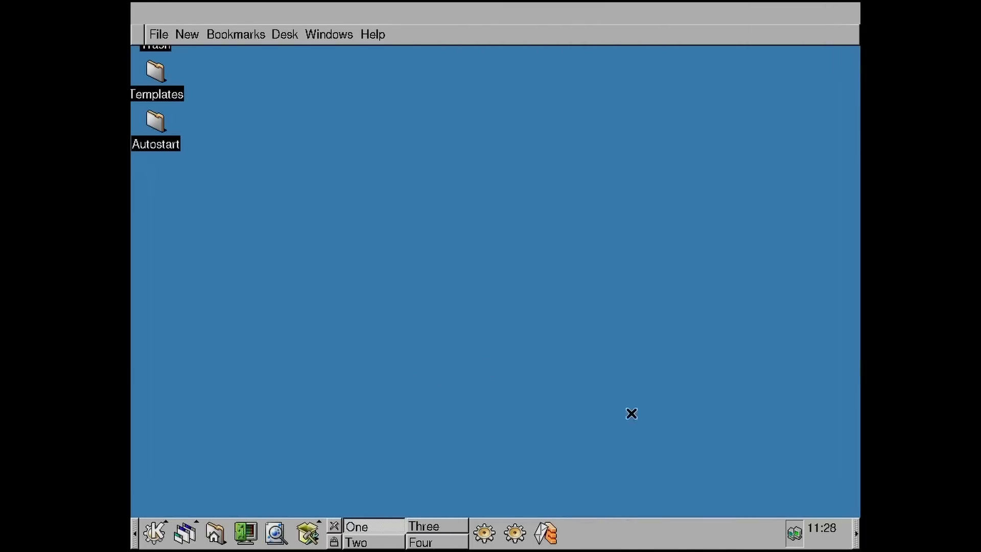
Open the panel configuration, apply the Left panel location, and set the location back to Bottom
{"action": "right_click", "coordinate": [630, 540]}
{"action": "left_click", "coordinate": [652, 516]}
{"action": "left_click_drag", "start_coordinate": [362, 55], "coordinate": [487, 65]}
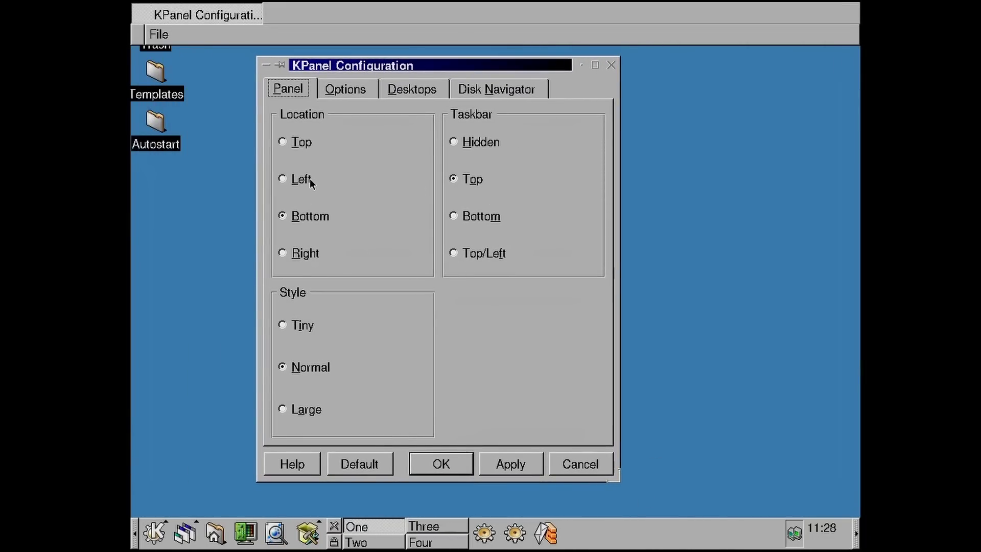
{"action": "left_click", "coordinate": [506, 463]}
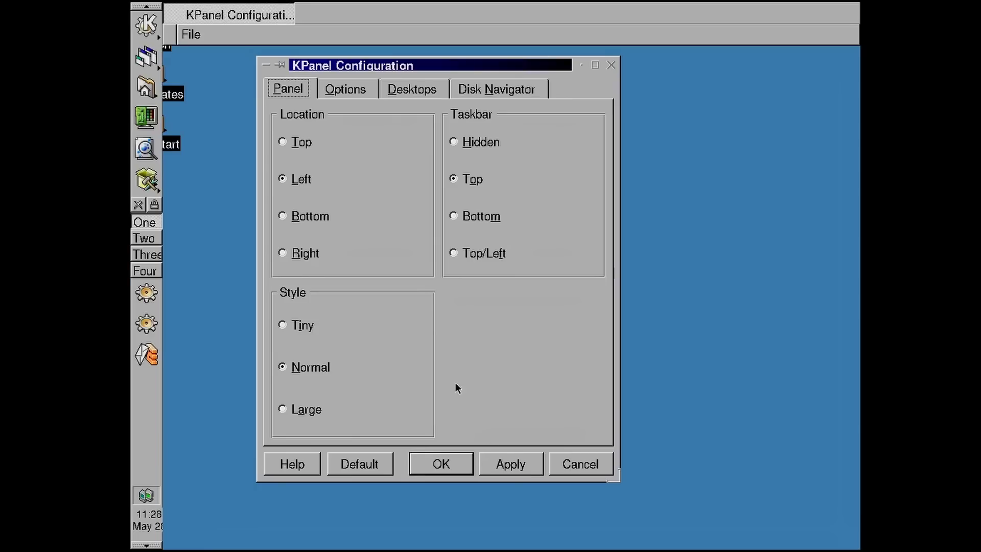
{"action": "left_click", "coordinate": [521, 464]}
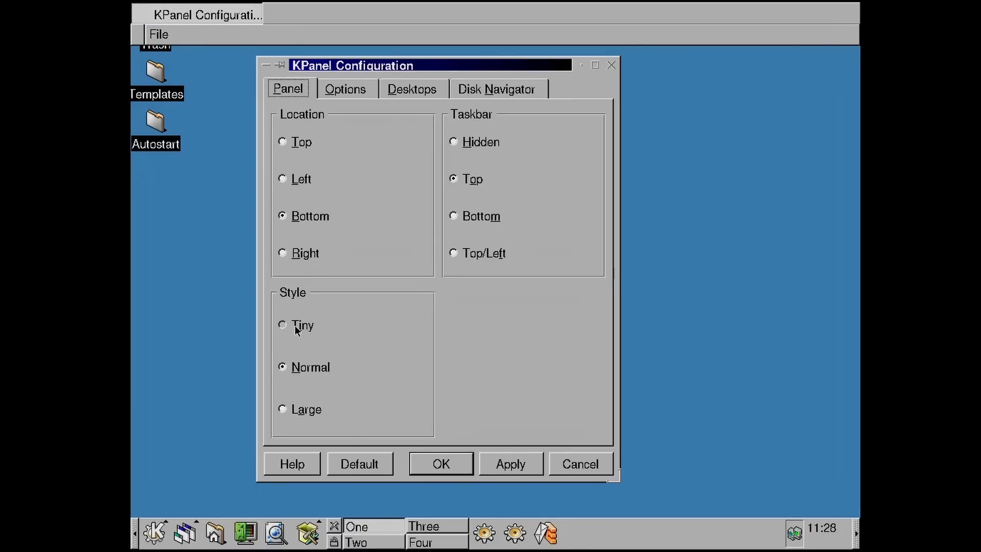
Try the Tiny panel style, restore the Normal style, and apply the Bottom position for the taskbar
{"action": "left_click", "coordinate": [505, 465]}
{"action": "left_click", "coordinate": [504, 460]}
{"action": "left_click", "coordinate": [471, 216]}
{"action": "left_click", "coordinate": [521, 466]}
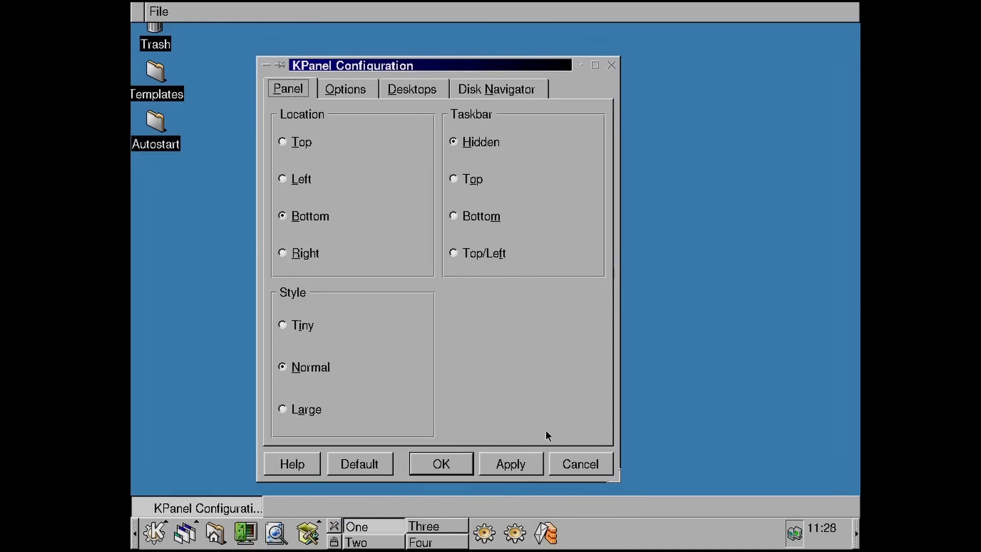
Apply the Hidden and Top taskbar settings, look through the panel's Options, Desktops and Disk Navigator settings, and close the configuration
{"action": "left_click", "coordinate": [532, 466]}
{"action": "left_click", "coordinate": [516, 464]}
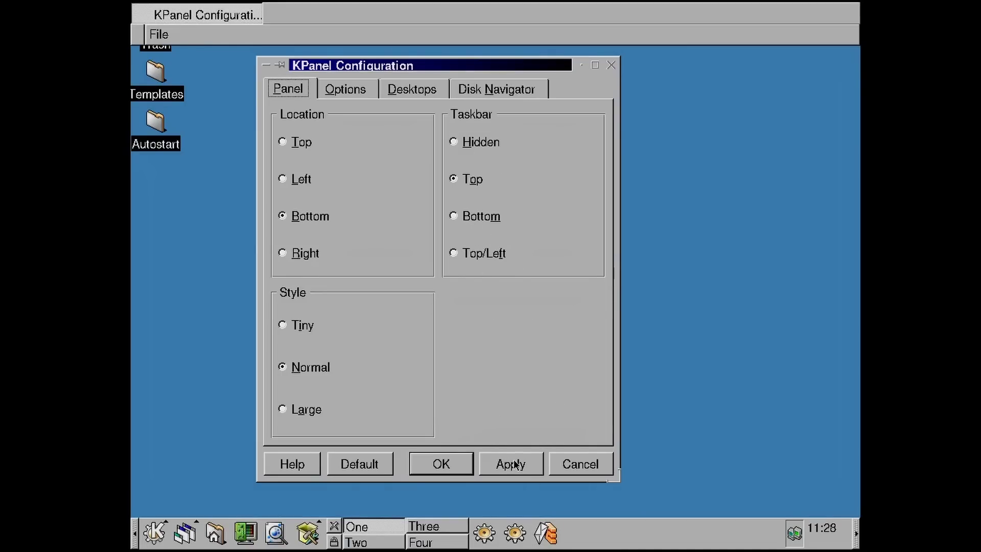
{"action": "left_click", "coordinate": [355, 91]}
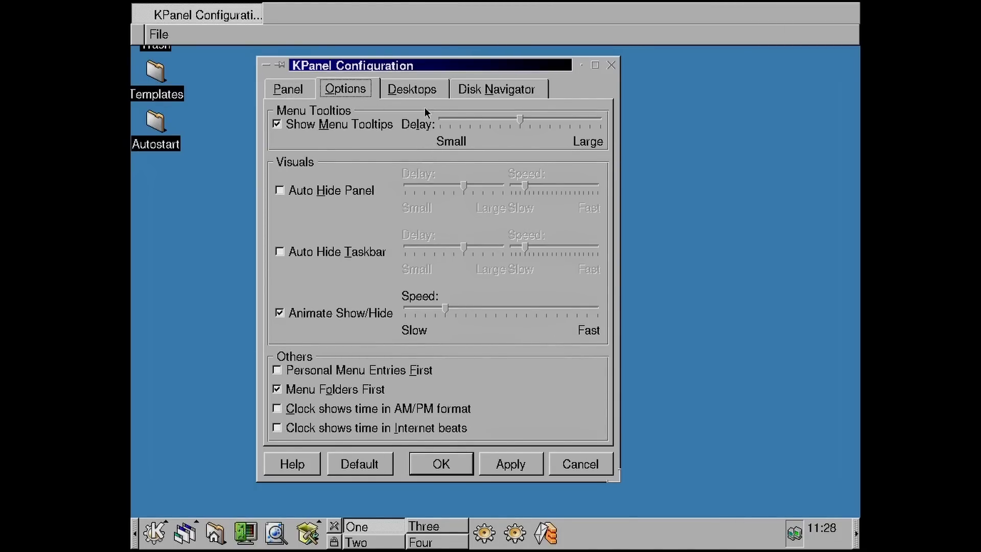
{"action": "left_click", "coordinate": [426, 94]}
{"action": "left_click", "coordinate": [496, 89]}
{"action": "left_click", "coordinate": [611, 65]}
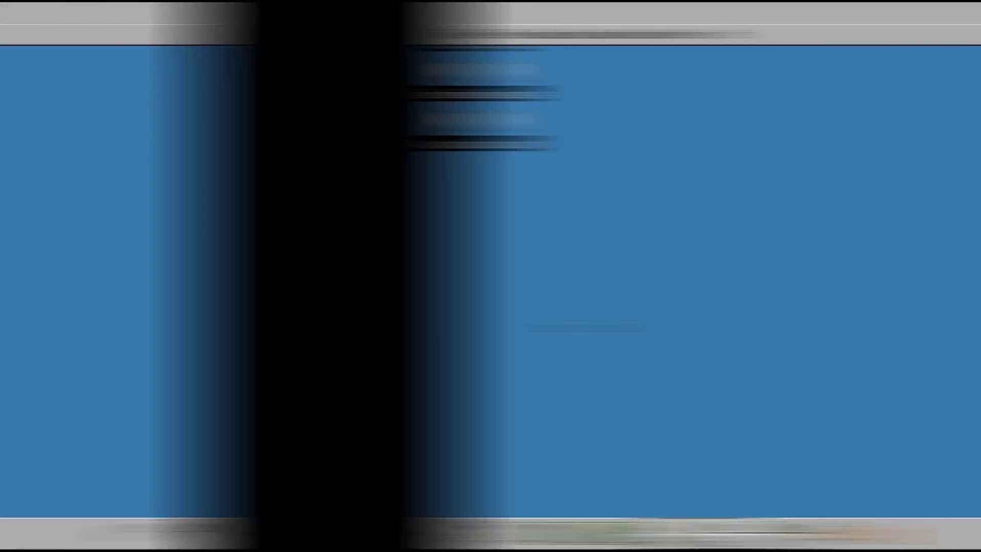
Look through the K menu, including its Utilities, Panel and Add Application submenus
{"action": "mouse_move", "coordinate": [176, 468]}
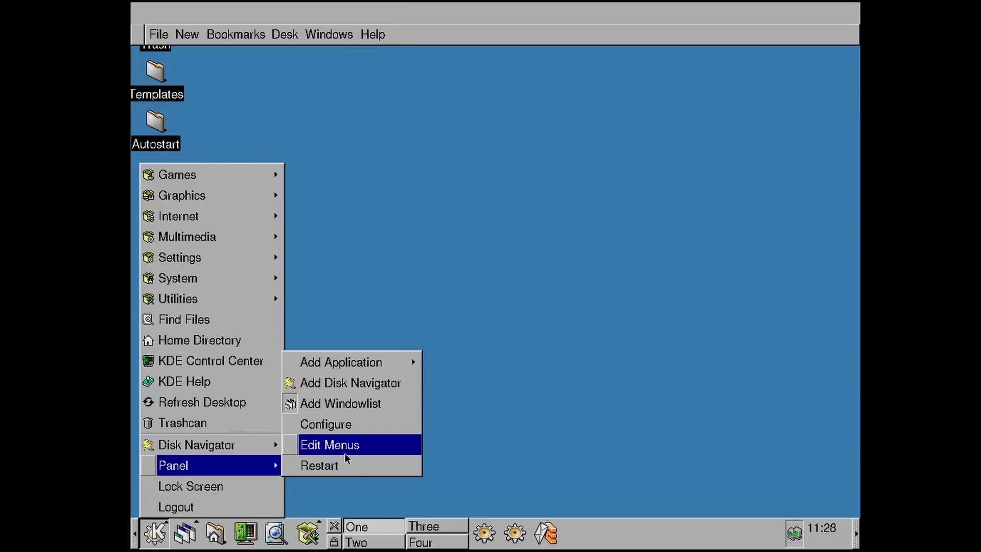
{"action": "mouse_move", "coordinate": [348, 363]}
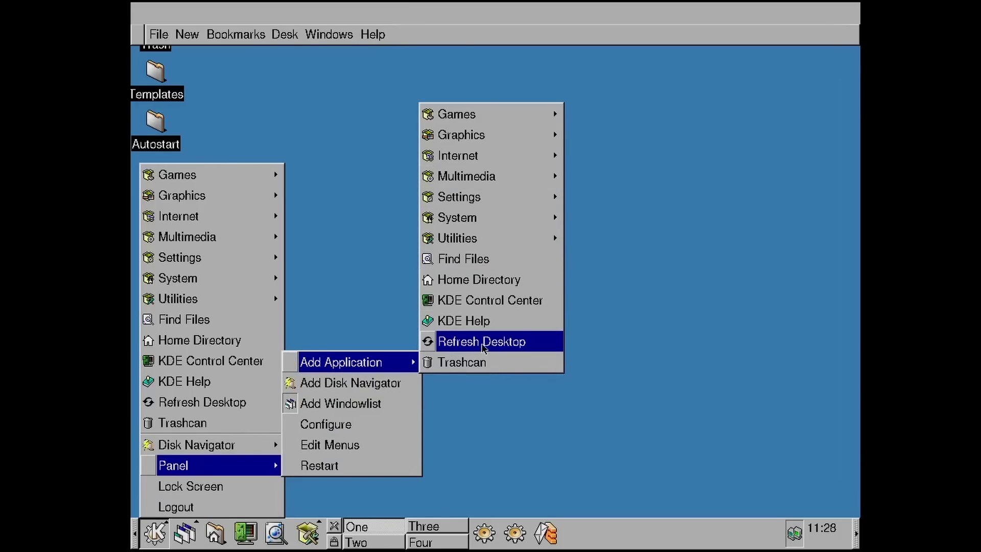
{"action": "left_click", "coordinate": [302, 123]}
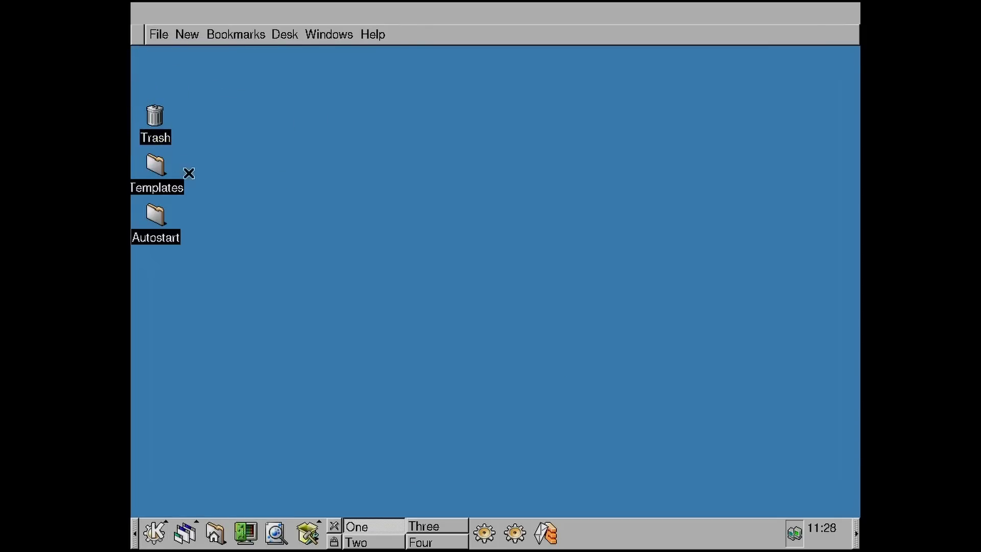
{"action": "left_click", "coordinate": [159, 536]}
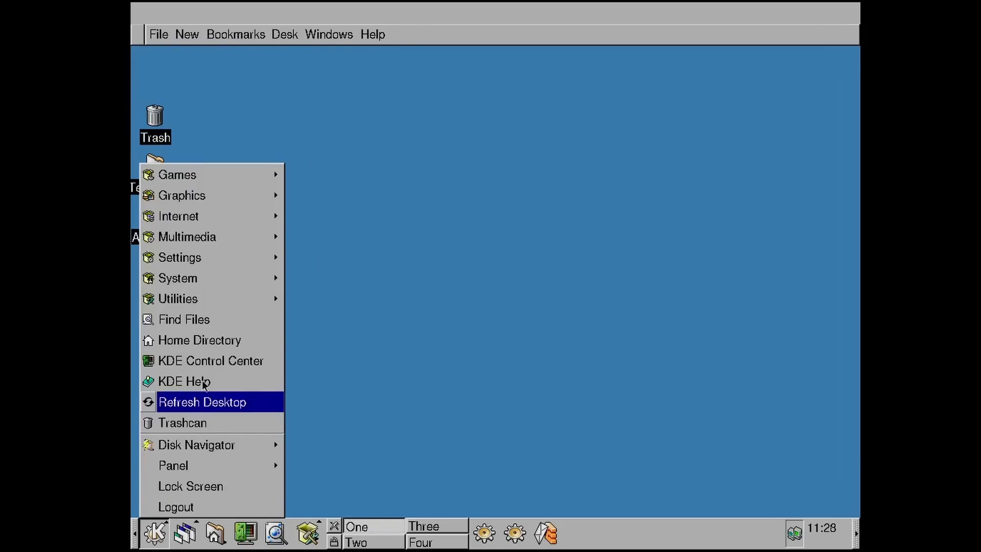
{"action": "mouse_move", "coordinate": [225, 302]}
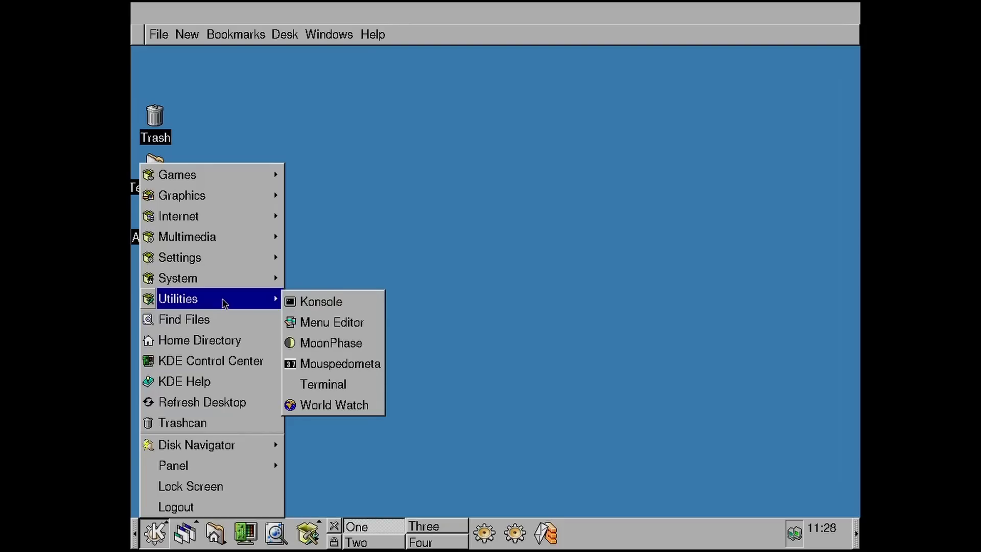
{"action": "mouse_move", "coordinate": [213, 468]}
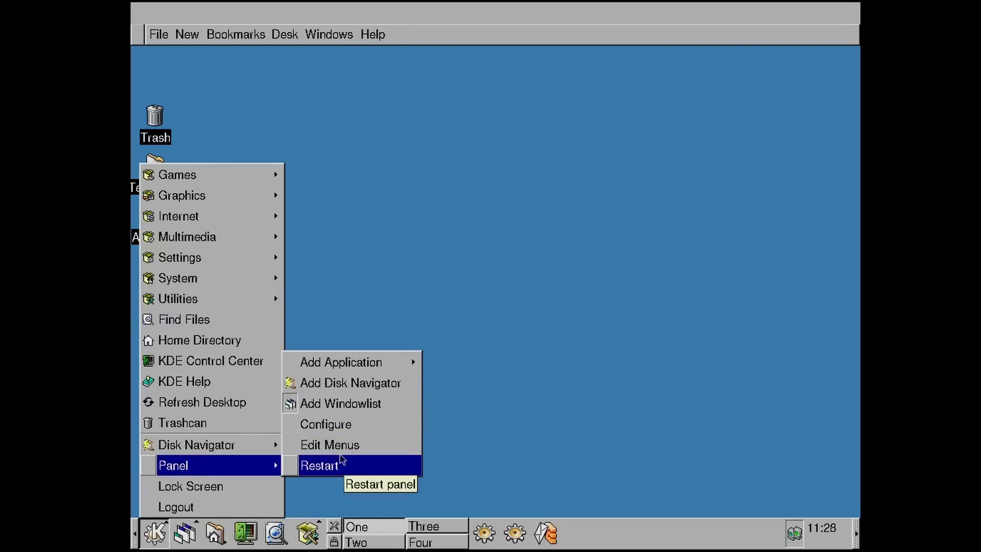
Remove the window list from the panel and move the virtual desktop switcher beside the clock area
{"action": "left_click", "coordinate": [343, 403]}
{"action": "left_click", "coordinate": [155, 533]}
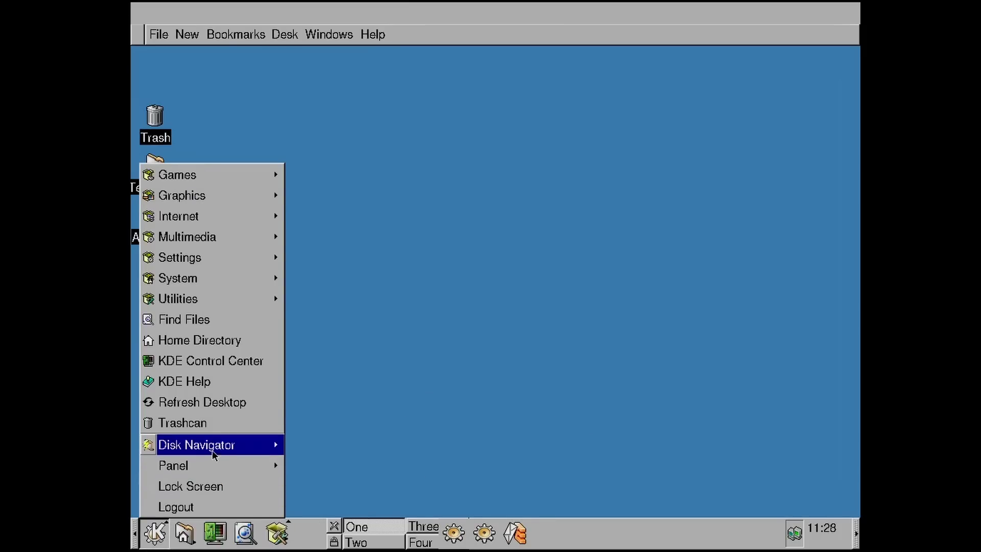
{"action": "mouse_move", "coordinate": [403, 364]}
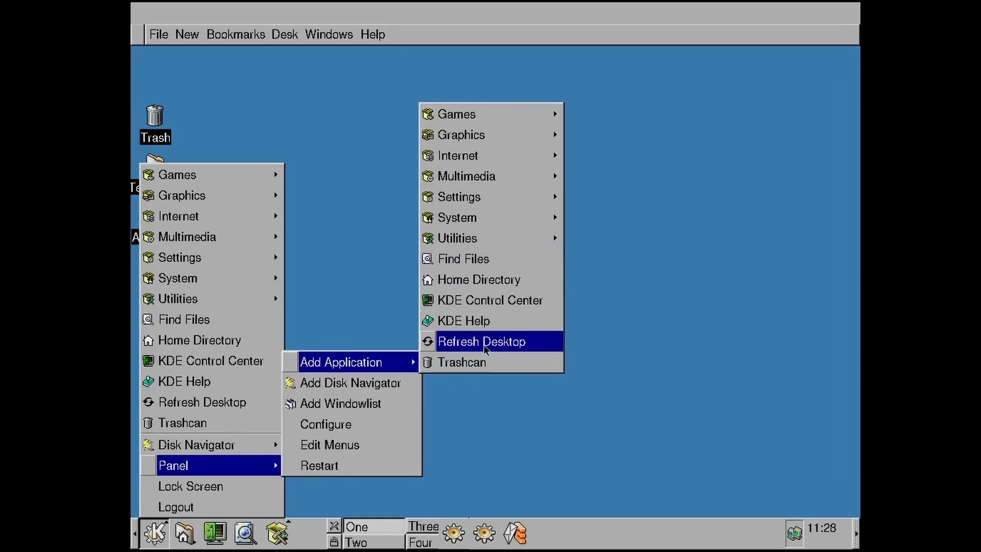
{"action": "left_click", "coordinate": [373, 425]}
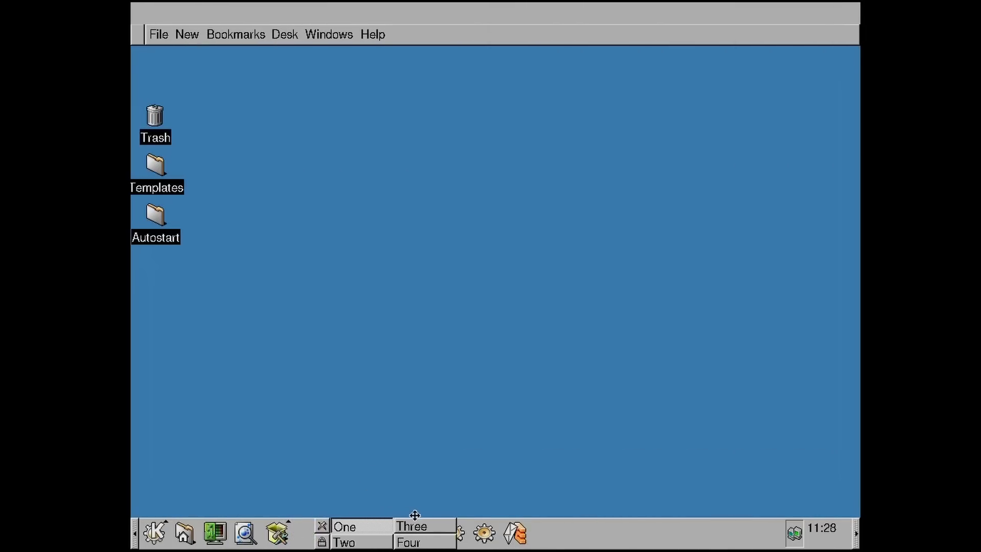
{"action": "left_click_drag", "start_coordinate": [415, 514], "coordinate": [735, 517]}
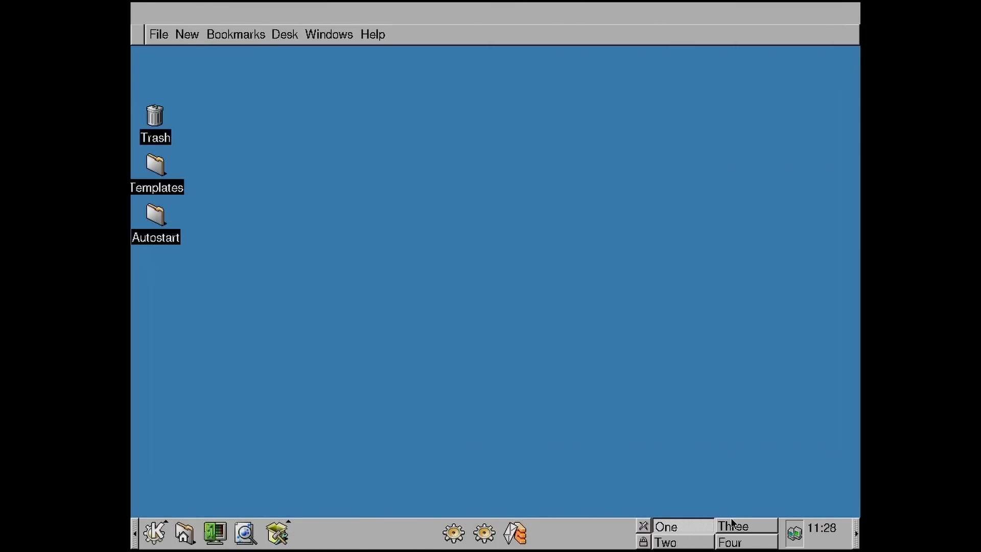
Move one of the gear launchers on the panel to directly beside the K menu
{"action": "right_click", "coordinate": [480, 524]}
{"action": "left_click", "coordinate": [468, 463]}
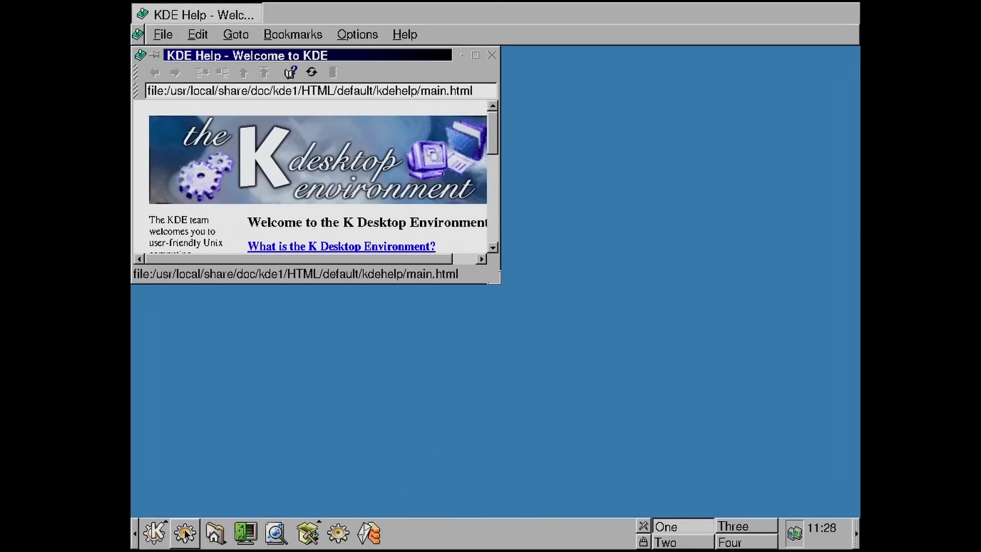
{"action": "right_click", "coordinate": [185, 534]}
{"action": "left_click", "coordinate": [305, 493]}
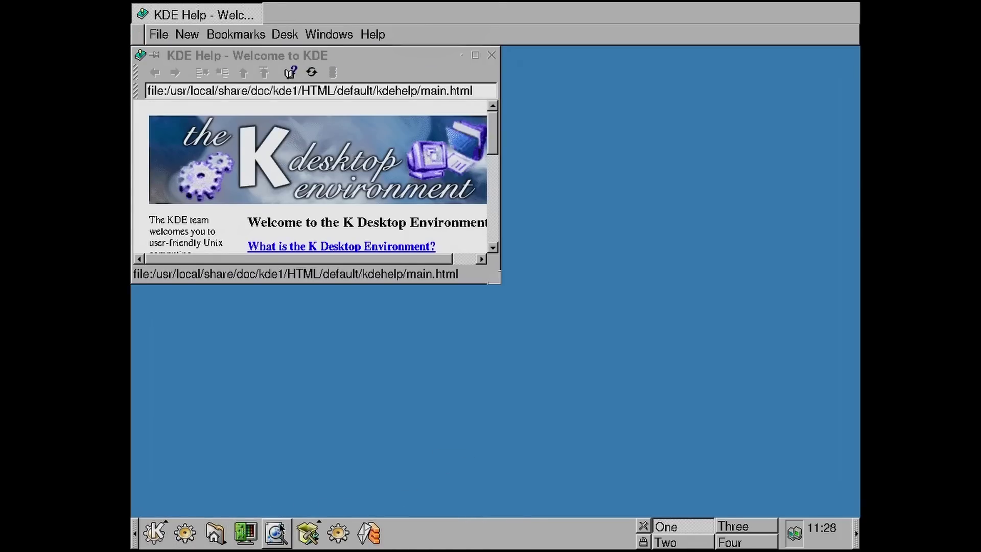
Move the KDE Help window toward the middle of the desktop and look at the desktop's context menu
{"action": "left_click_drag", "start_coordinate": [379, 56], "coordinate": [479, 131]}
{"action": "right_click", "coordinate": [660, 172]}
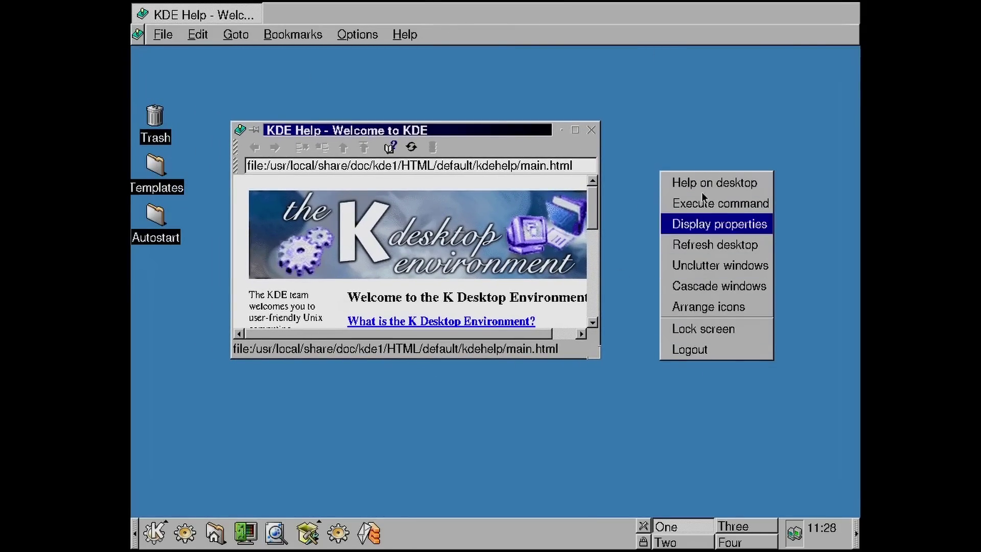
{"action": "left_click_drag", "start_coordinate": [504, 132], "coordinate": [554, 150]}
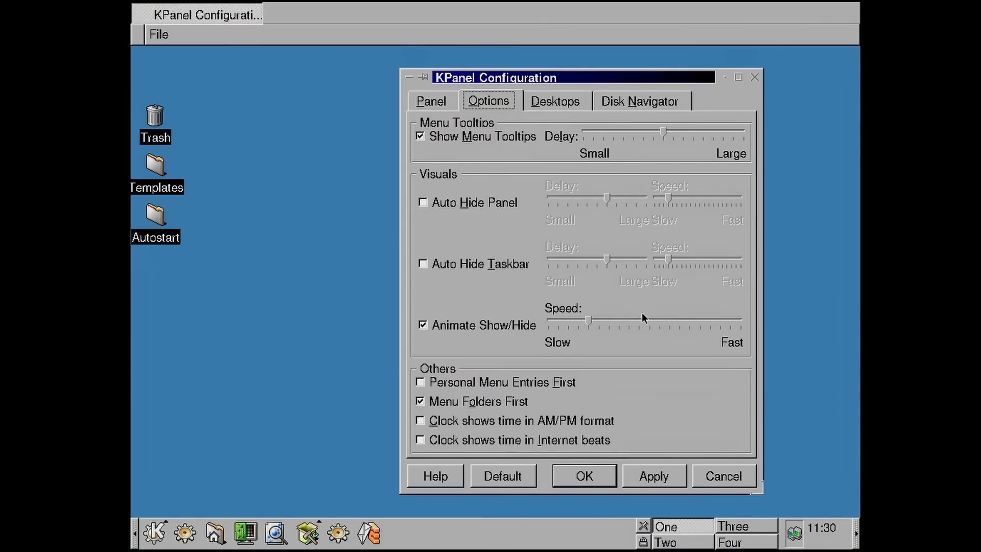
Move the panel configuration window around the desktop by its body, including partly beyond the upper screen edge
{"action": "left_click_drag", "start_coordinate": [639, 304], "coordinate": [558, 300]}
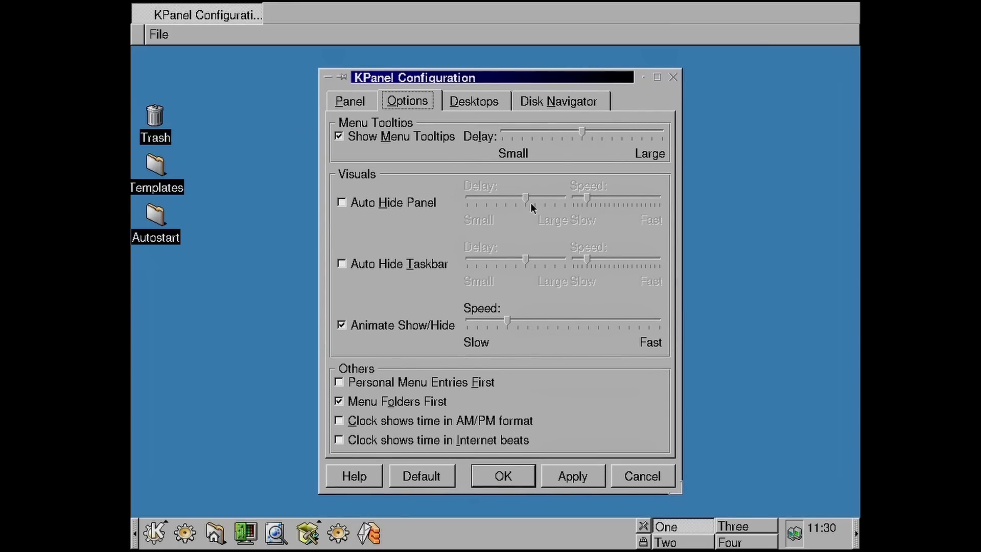
{"action": "left_click_drag", "start_coordinate": [428, 290], "coordinate": [378, 169]}
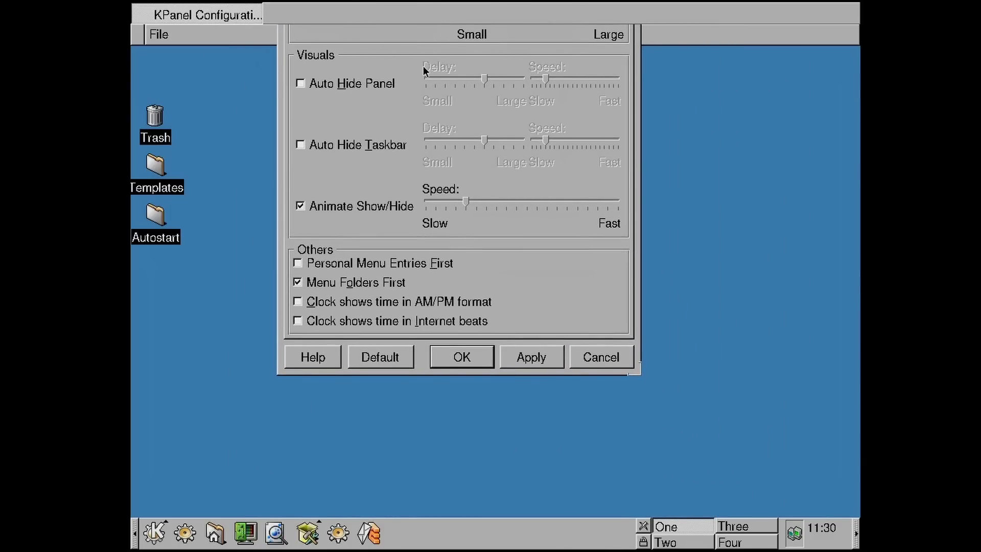
{"action": "left_click_drag", "start_coordinate": [392, 49], "coordinate": [441, 240]}
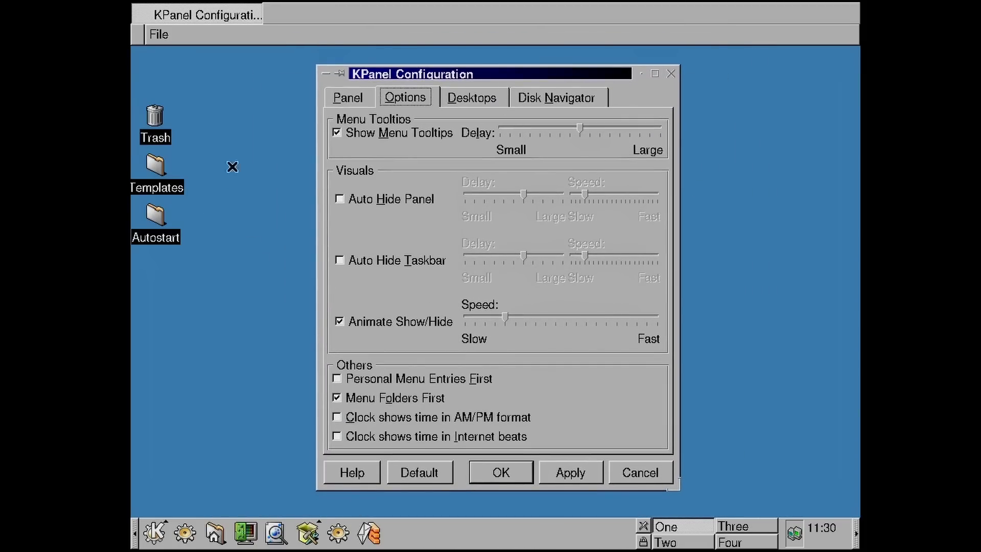
{"action": "left_click_drag", "start_coordinate": [434, 250], "coordinate": [472, 268]}
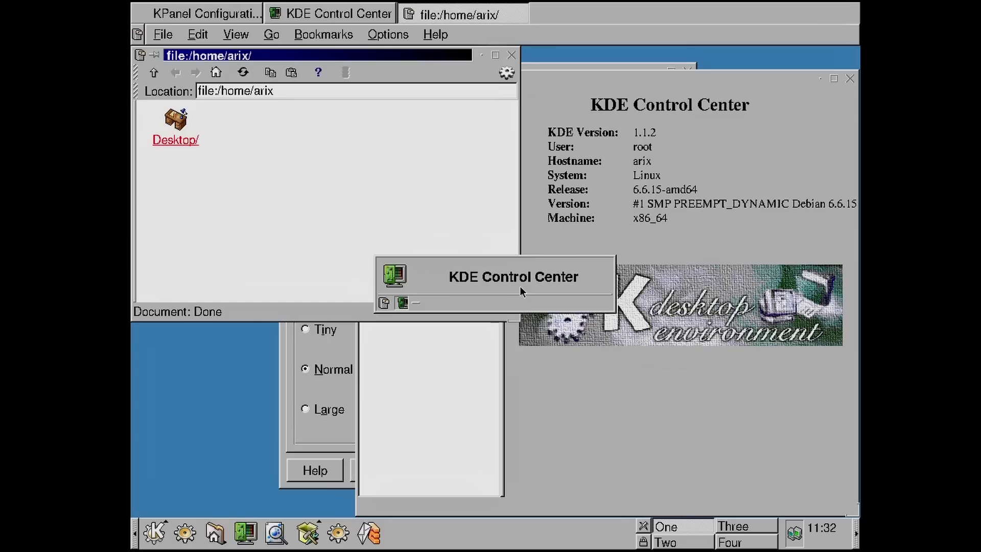
Cycle through the open KDE Control Center, KPanel Configuration and home directory windows with the window switcher
{"action": "key", "text": "alt+Tab"}
{"action": "key", "text": "alt+Tab"}
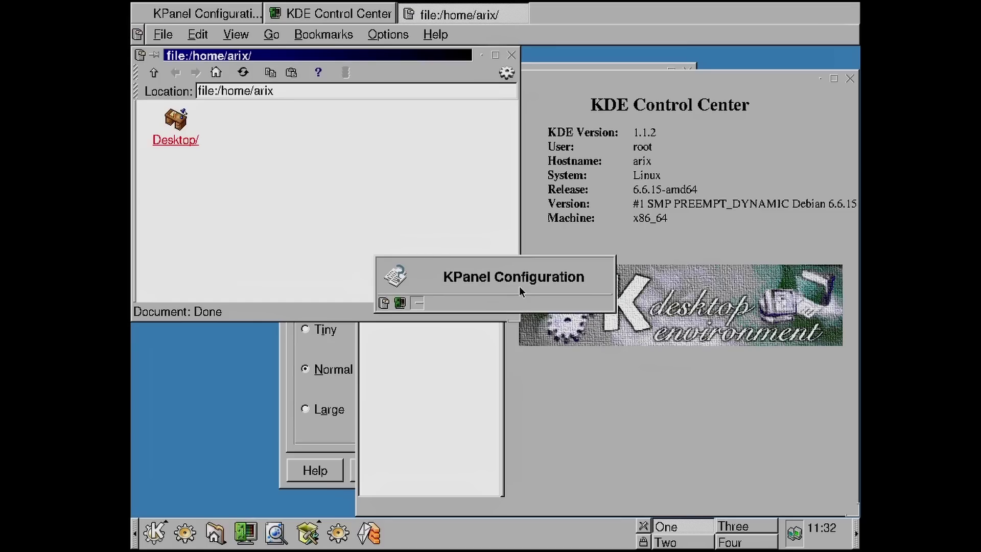
{"action": "key", "text": "alt+Tab"}
{"action": "key", "text": "alt+Tab"}
{"action": "key", "text": "alt+Tab"}
{"action": "key", "text": "alt+Tab"}
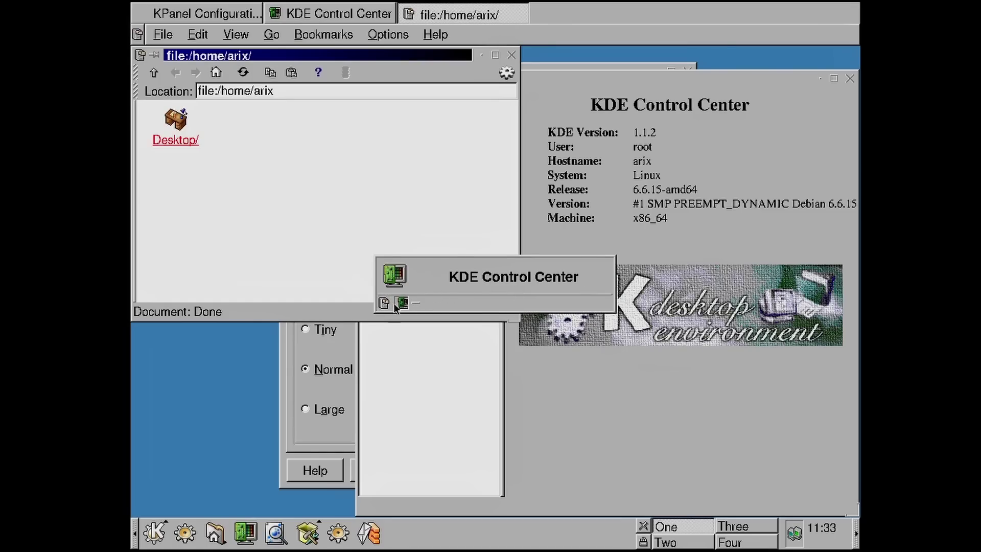